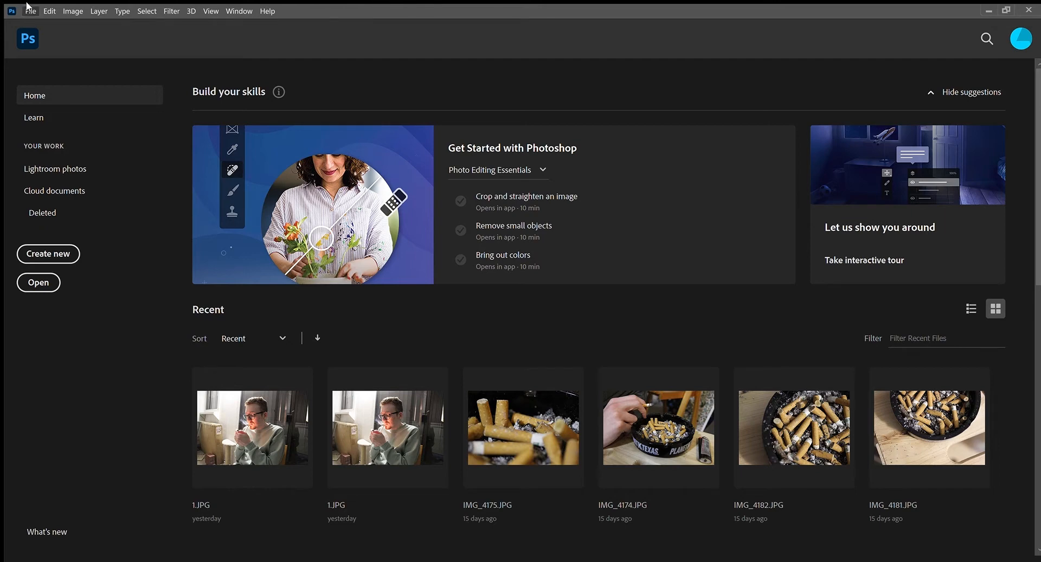
- Open the photo 1.JPG and switch from cropping to the Move tool
left_click(37, 30)
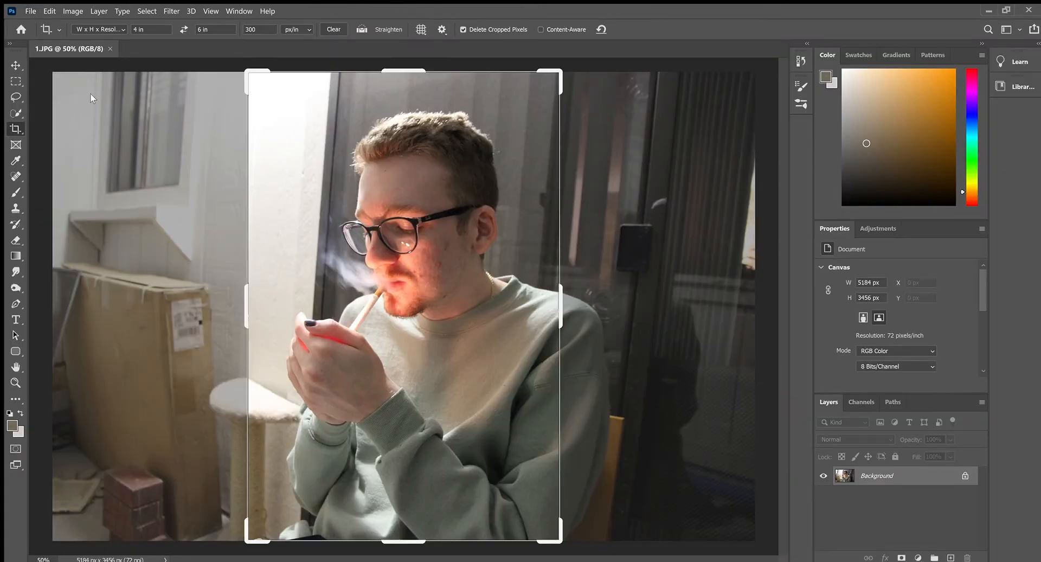
left_click(14, 64)
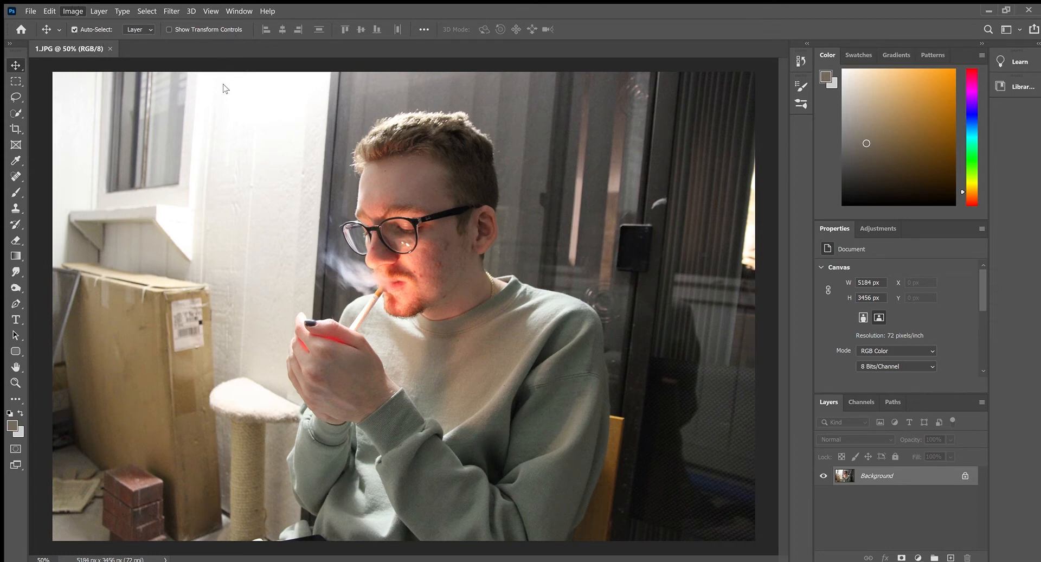
- Try shifting the hue of the whole photo toward yellow-green with a Hue/Saturation adjustment
key("i")
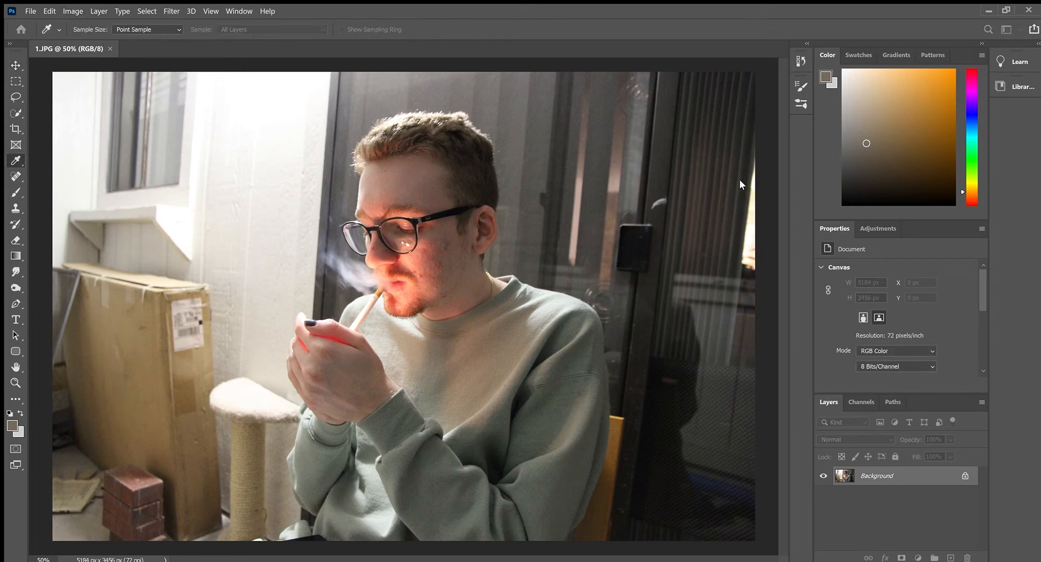
key("ctrl+u")
left_click_drag(820, 230, 808, 276)
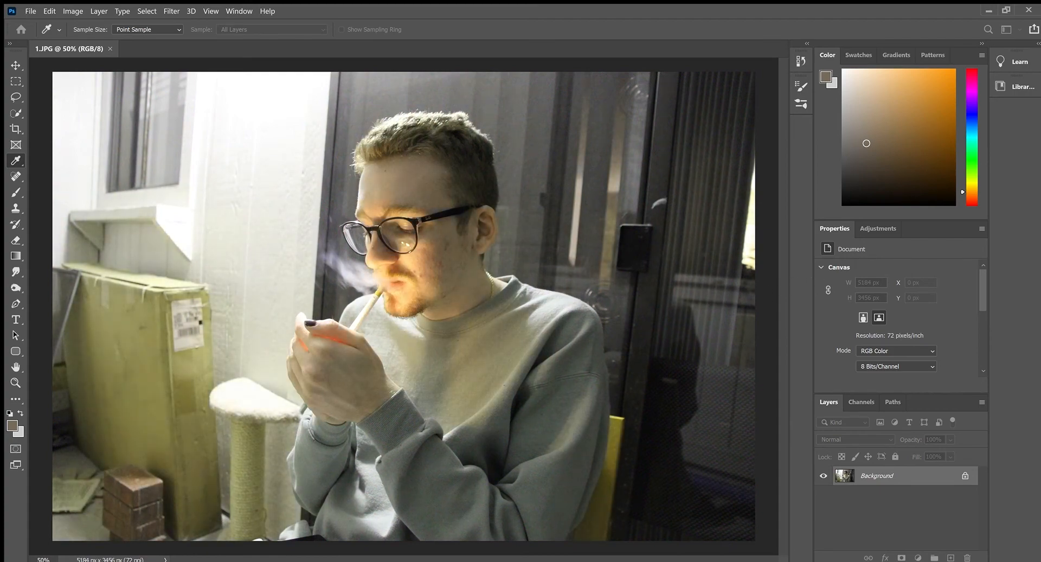
mouse_move(821, 291)
left_mouse_down()
mouse_move(841, 293)
mouse_move(792, 293)
mouse_move(816, 298)
left_mouse_up()
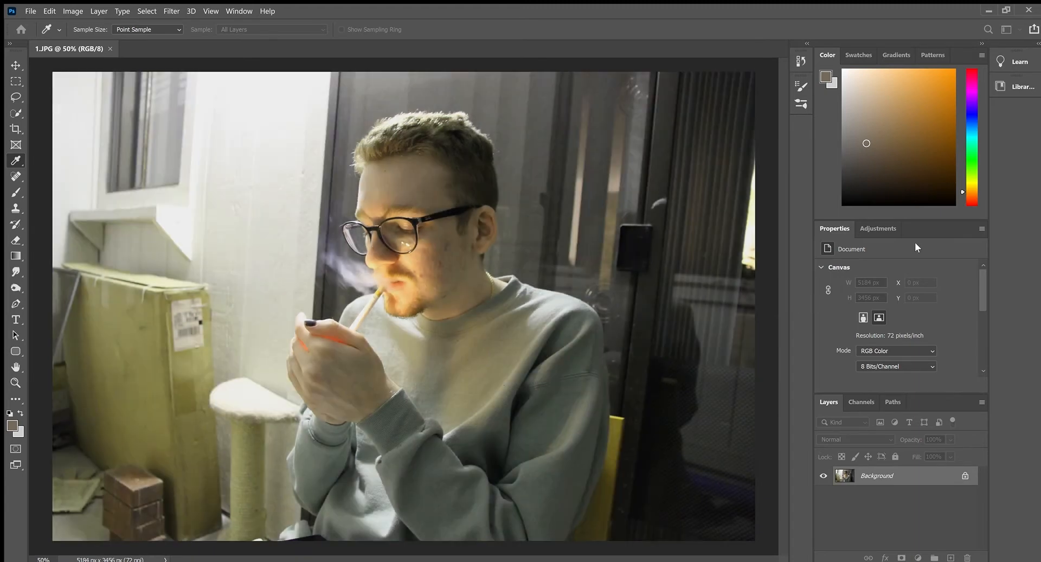
left_click(956, 194)
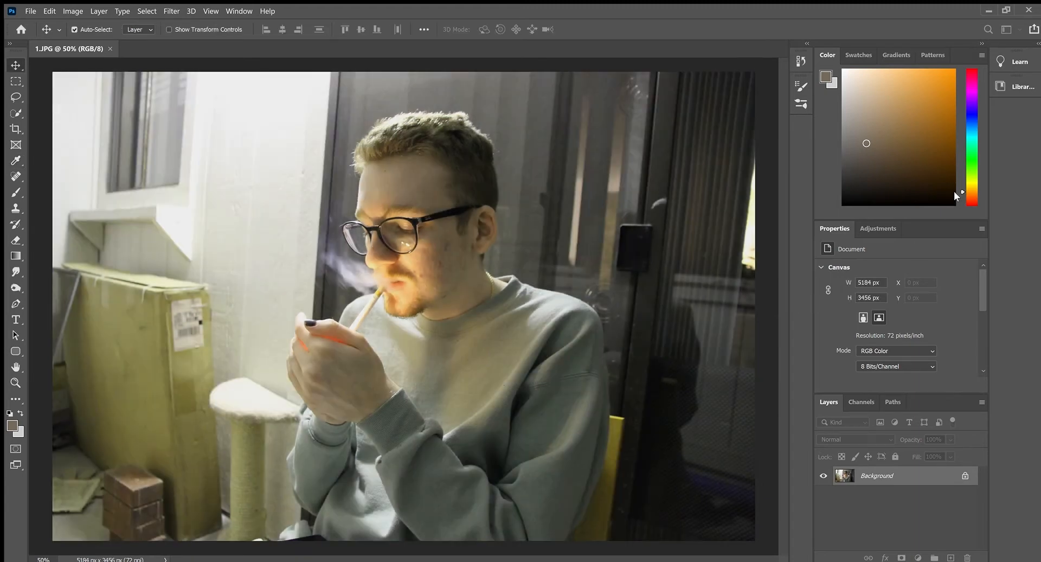
- Select the man's sweater with the Quick Selection tool, using a brush size of 175
left_click(13, 114)
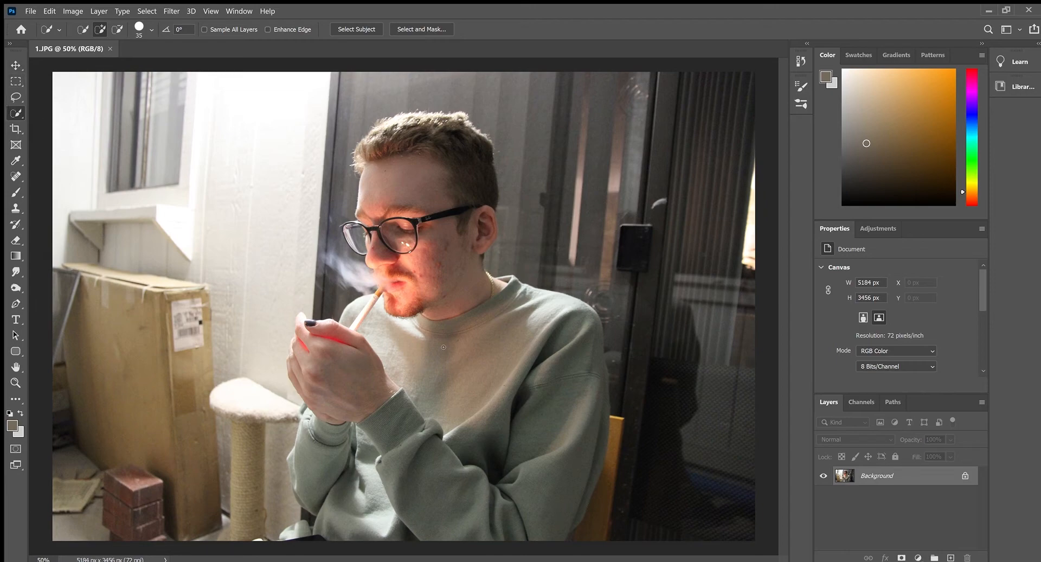
scroll(446, 352, "up", 1)
scroll(444, 347, "down", 3)
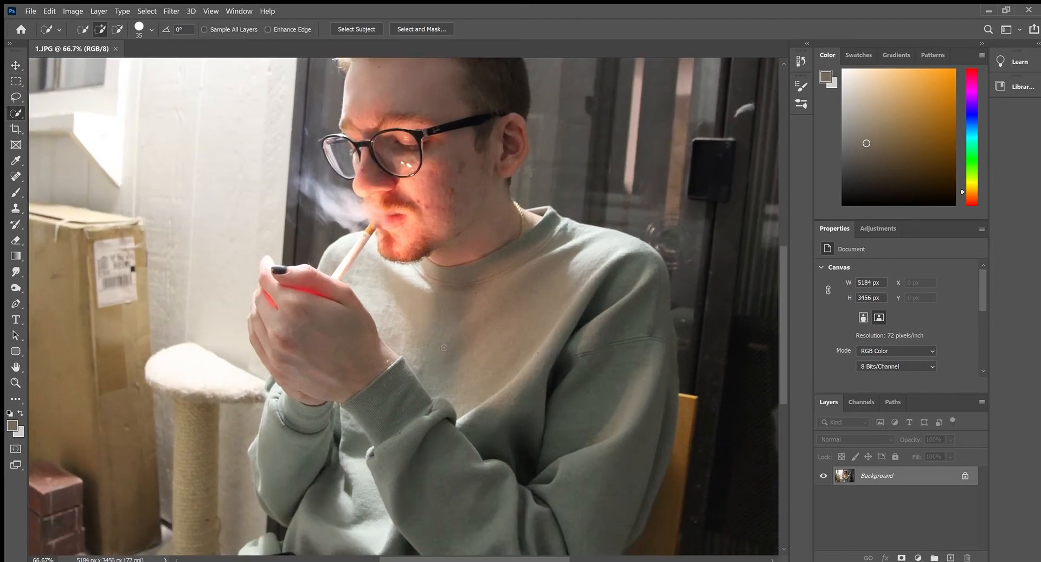
scroll(446, 351, "up", 1)
scroll(446, 349, "down", 2)
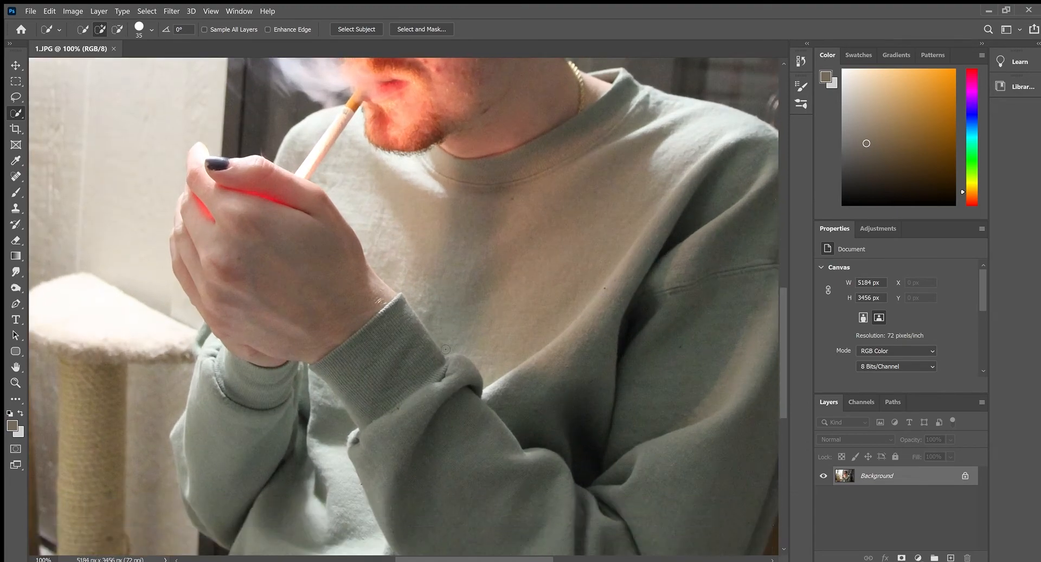
scroll(446, 349, "right", 3)
scroll(446, 349, "down", 2)
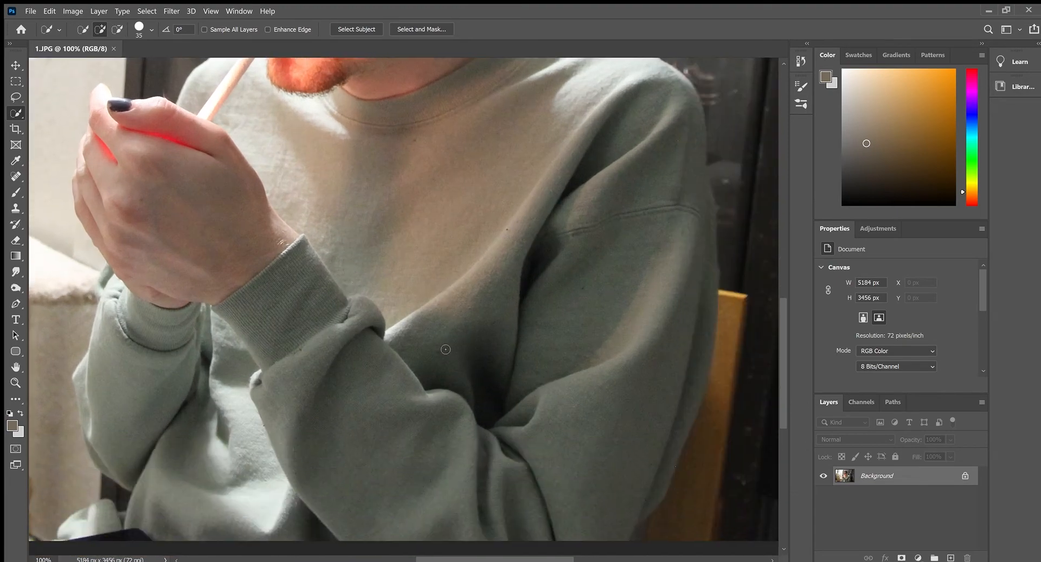
scroll(445, 350, "up", 2)
scroll(444, 347, "down", 1)
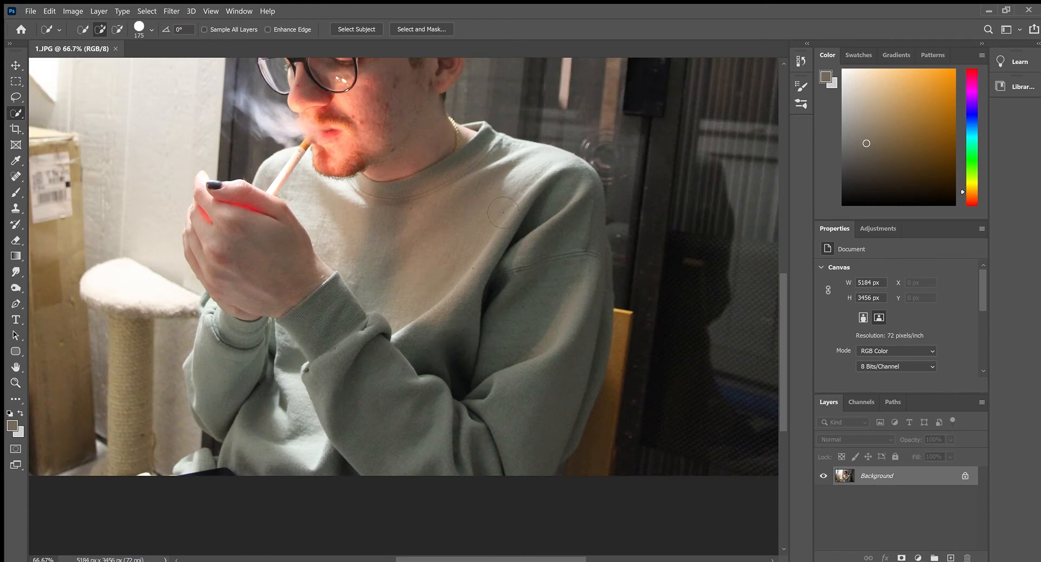
mouse_move(503, 212)
left_mouse_down()
mouse_move(534, 228)
mouse_move(548, 242)
mouse_move(543, 387)
mouse_move(529, 402)
mouse_move(453, 417)
mouse_move(351, 345)
mouse_move(364, 355)
mouse_move(355, 414)
mouse_move(295, 401)
mouse_move(272, 391)
mouse_move(307, 315)
left_mouse_up()
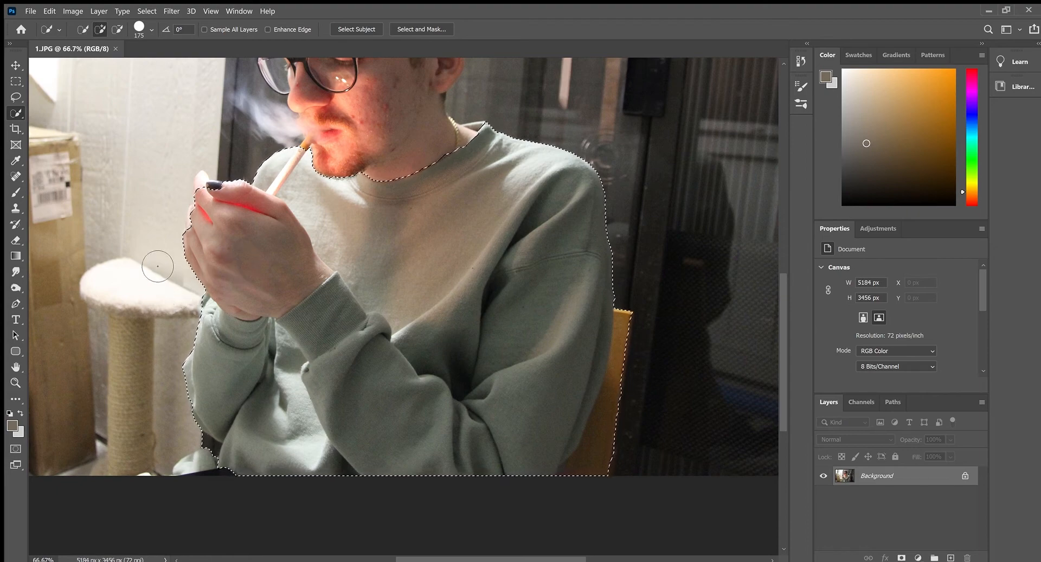
- Subtract the hand and the yellow chair from the selection and add the sweater's lower hem
key("alt")
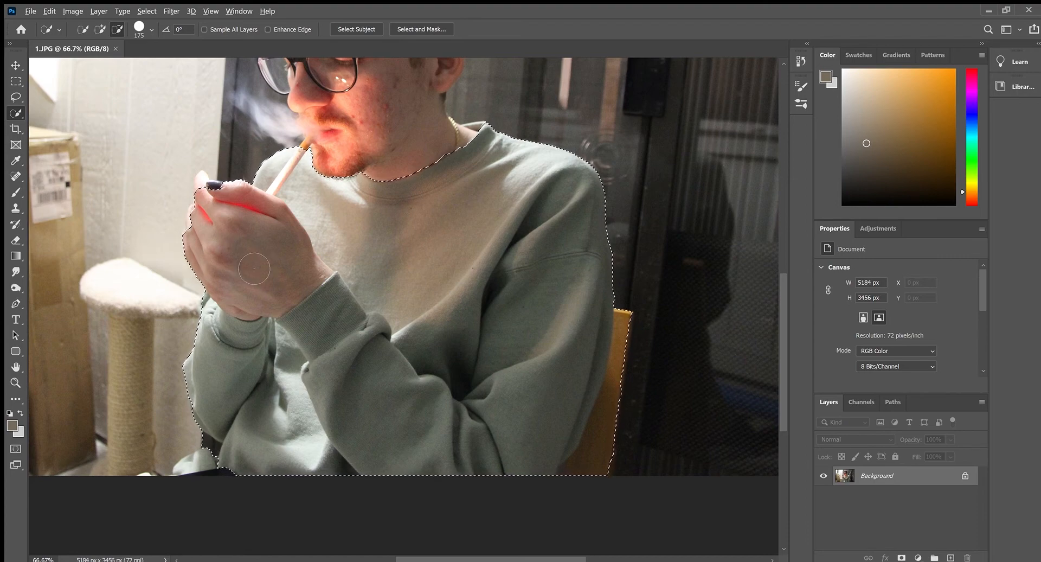
mouse_move(253, 268)
left_mouse_down()
mouse_move(283, 278)
mouse_move(300, 262)
mouse_move(208, 228)
mouse_move(212, 207)
mouse_move(202, 260)
left_mouse_up()
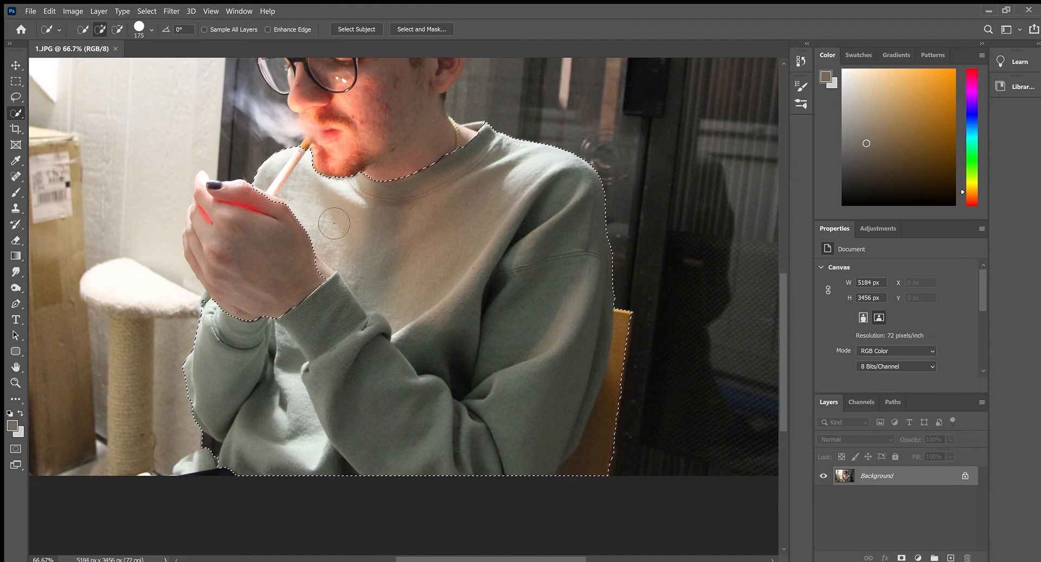
mouse_move(627, 434)
left_mouse_down()
mouse_move(616, 449)
mouse_move(648, 392)
mouse_move(655, 344)
left_mouse_up()
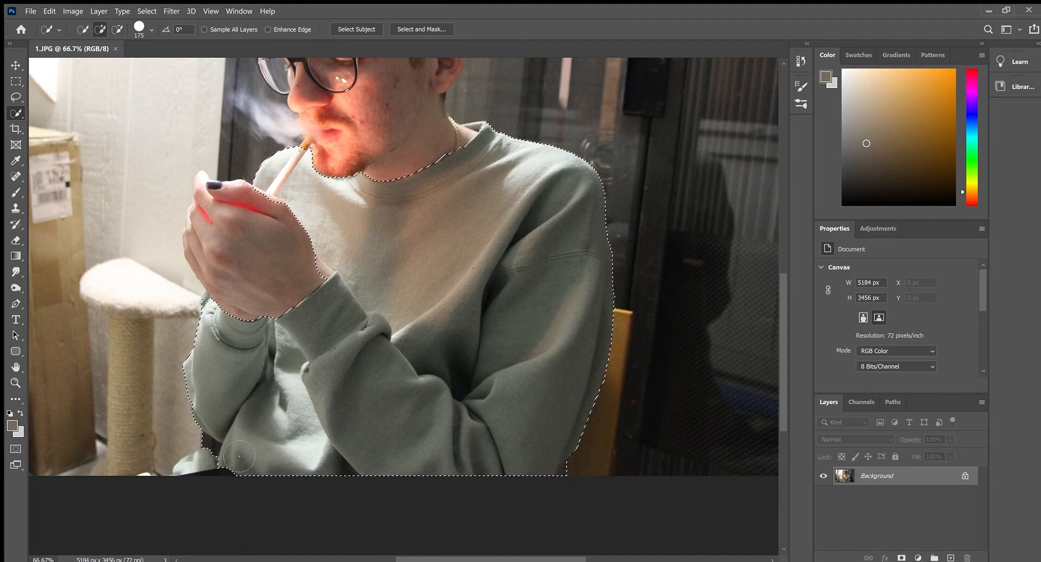
left_click_drag(213, 483, 197, 469)
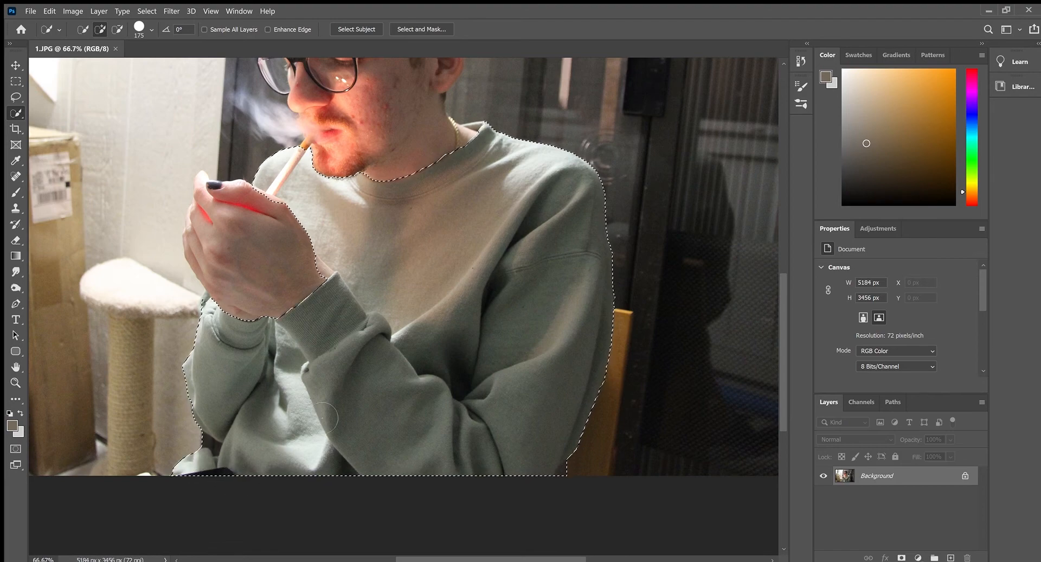
- Subtract the remaining strip of wrist above the cuff from the selection with a brush size of 80
key("ctrl+plus")
key("ctrl+plus")
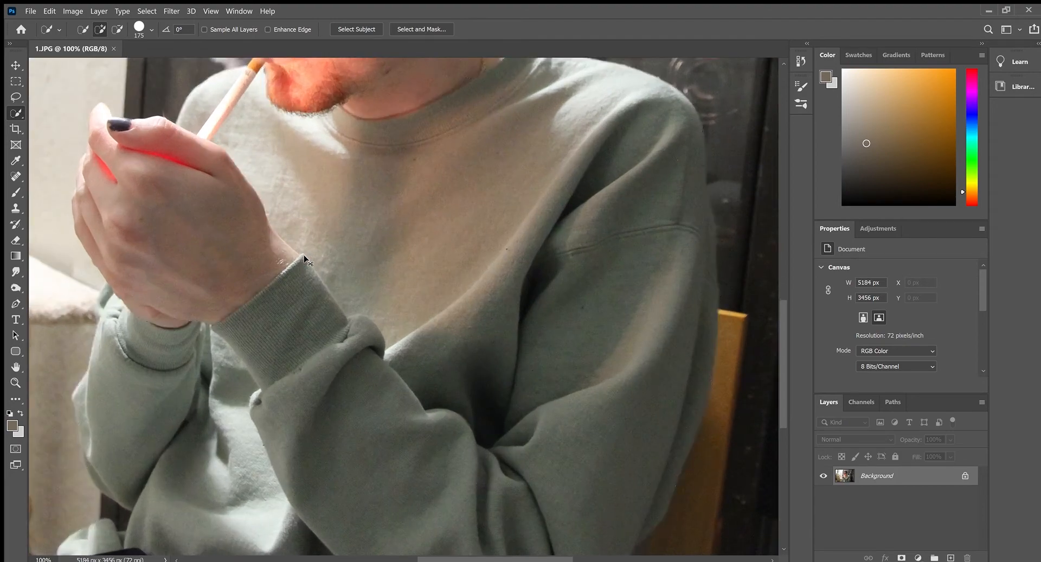
scroll(351, 303, "right", 2)
scroll(351, 302, "left", 8)
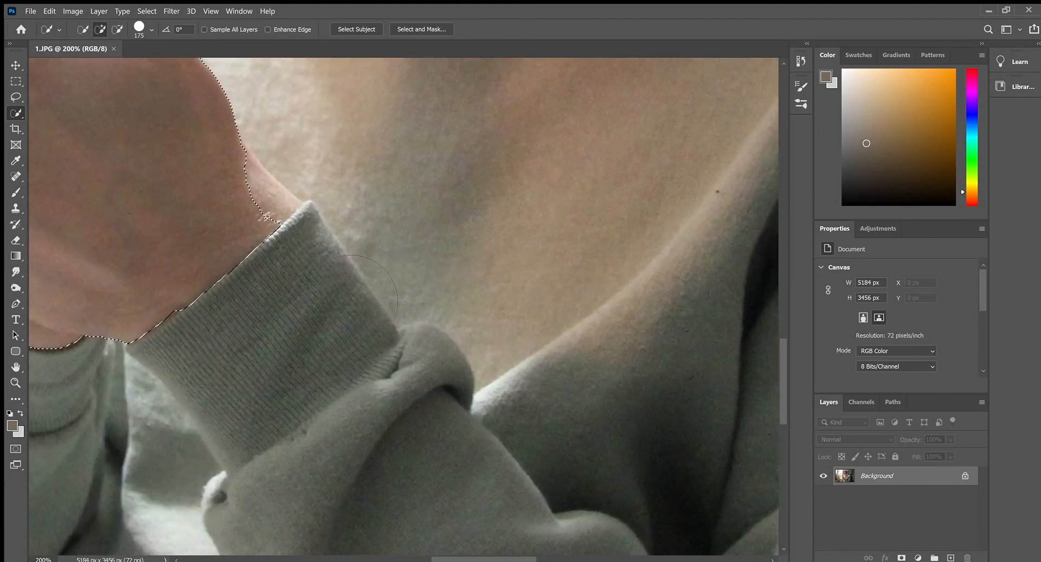
key("bracketleft")
key("bracketleft")
key("bracketleft")
key("bracketleft")
key("bracketleft")
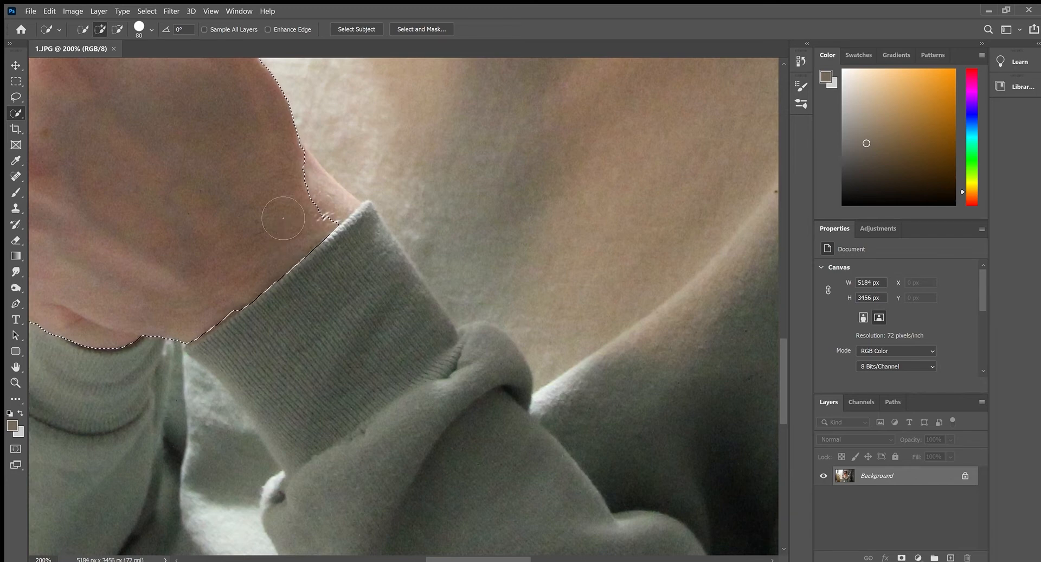
key("alt")
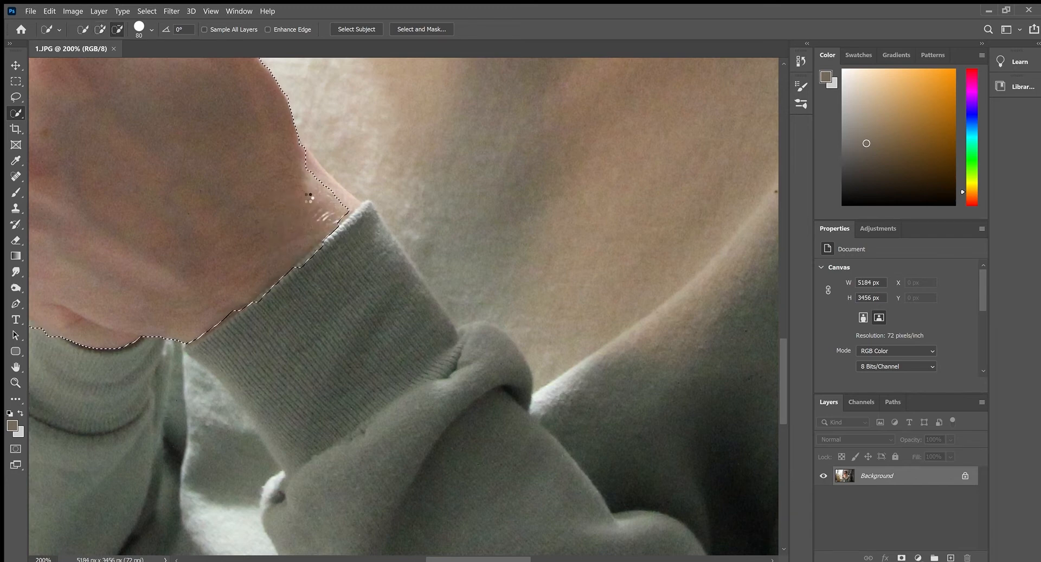
key("ctrl+alt+z")
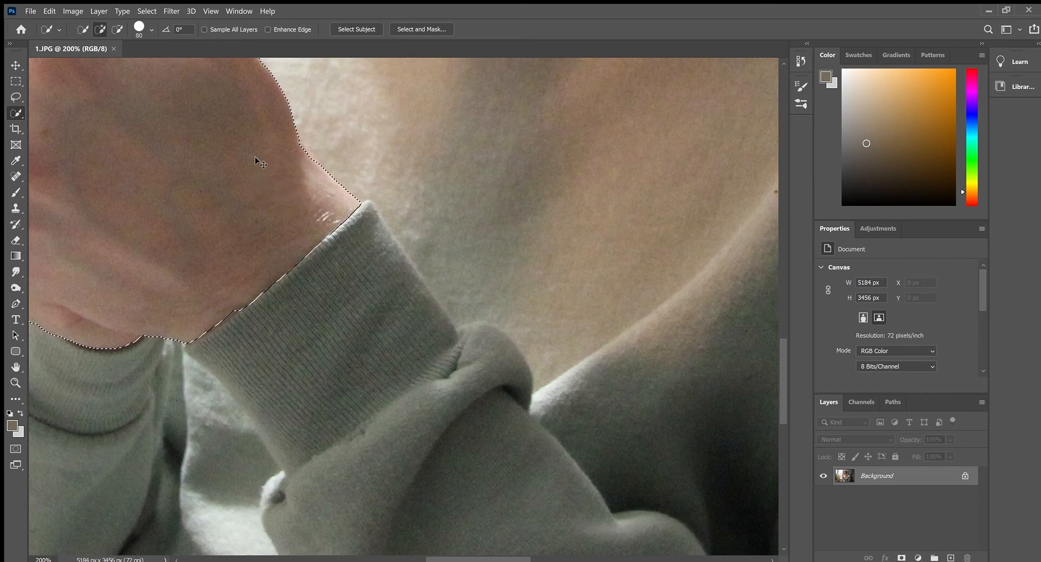
- Subtract the cigarette from the sweater selection with a brush size of 35
key("ctrl+minus")
scroll(265, 167, "up", 4)
scroll(265, 167, "up", 3)
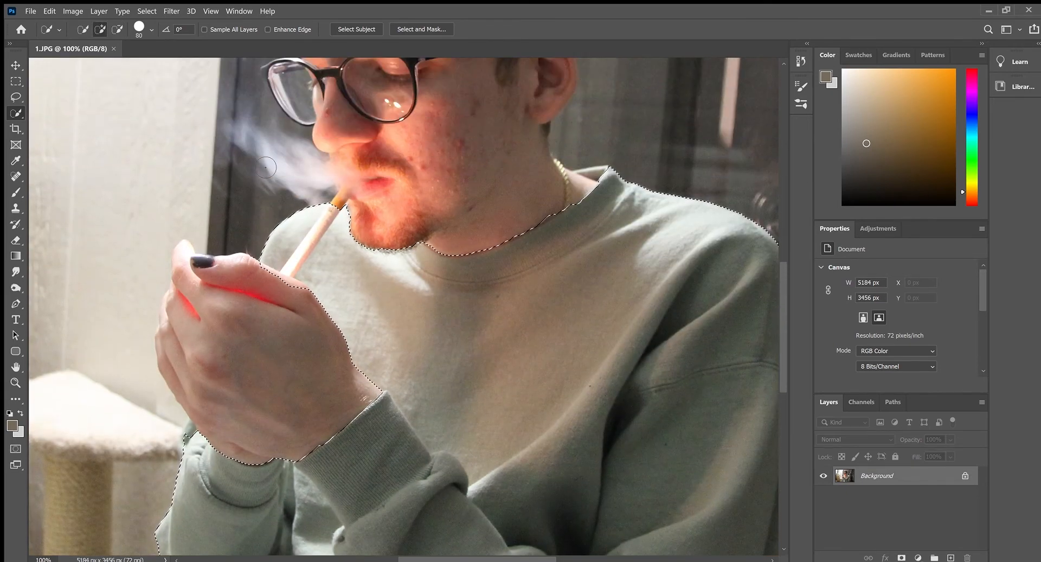
key("alt")
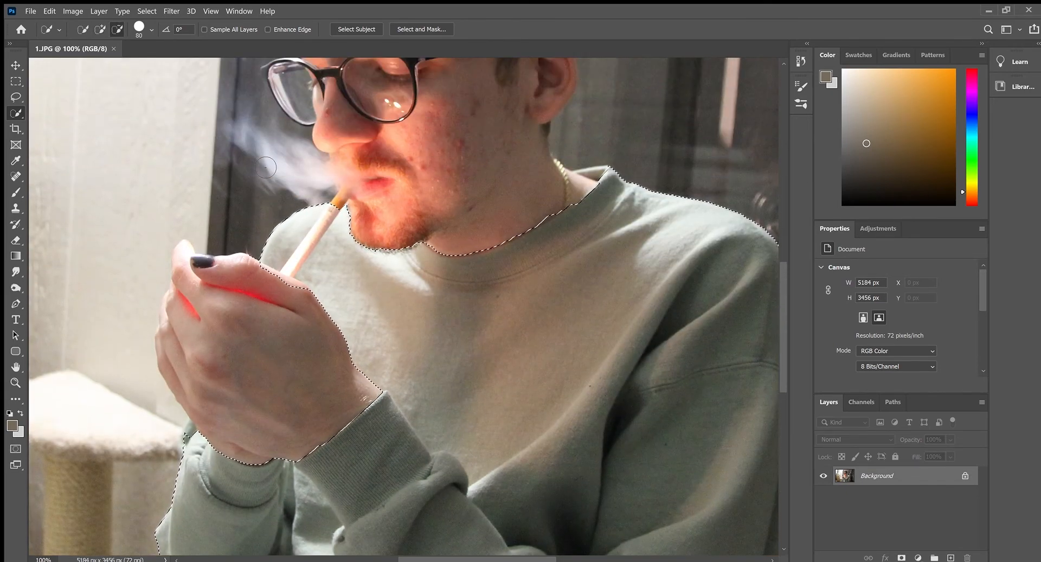
key("ctrl+plus")
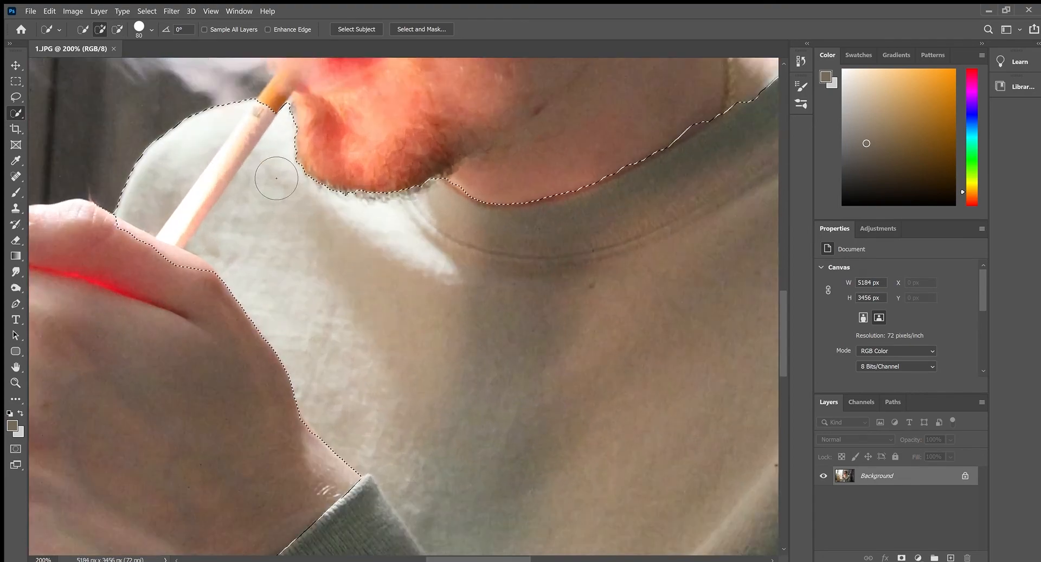
scroll(277, 177, "right", 2)
scroll(277, 178, "left", 4)
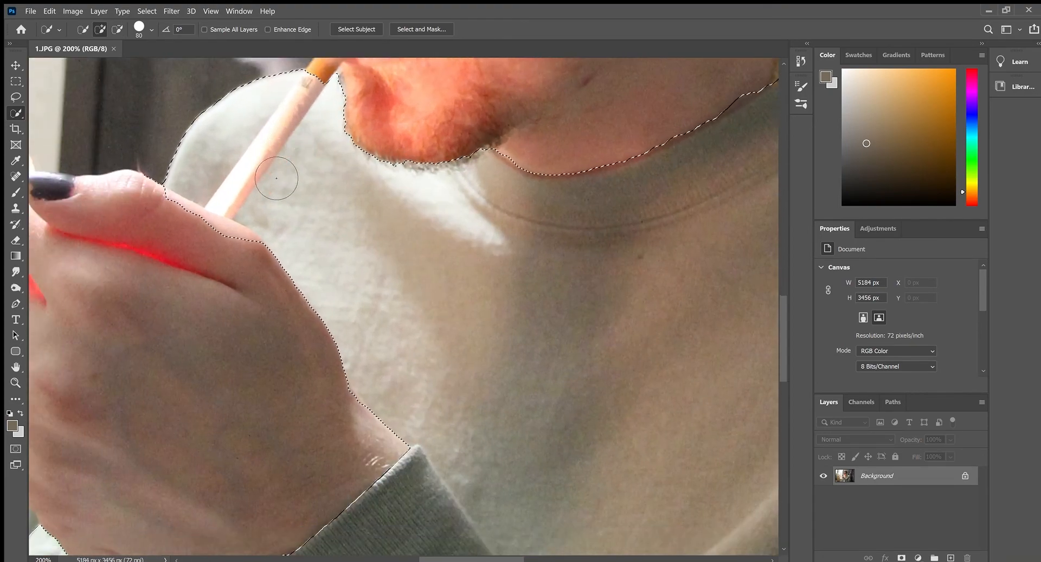
scroll(304, 201, "up", 3)
key("bracketleft")
key("bracketleft")
key("bracketleft")
key("bracketleft")
key("bracketleft")
key("bracketleft")
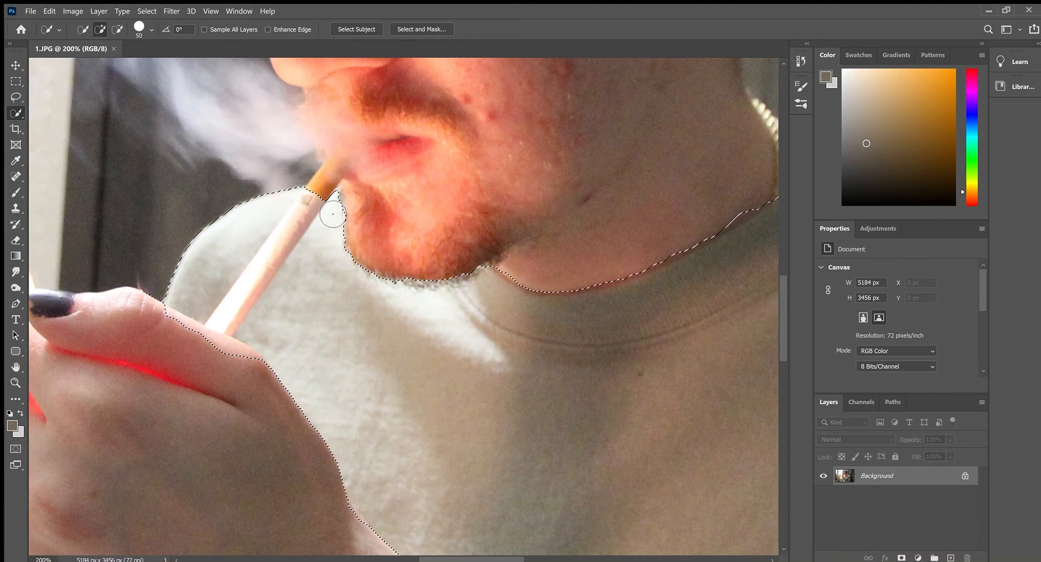
left_click_drag(316, 210, 225, 340)
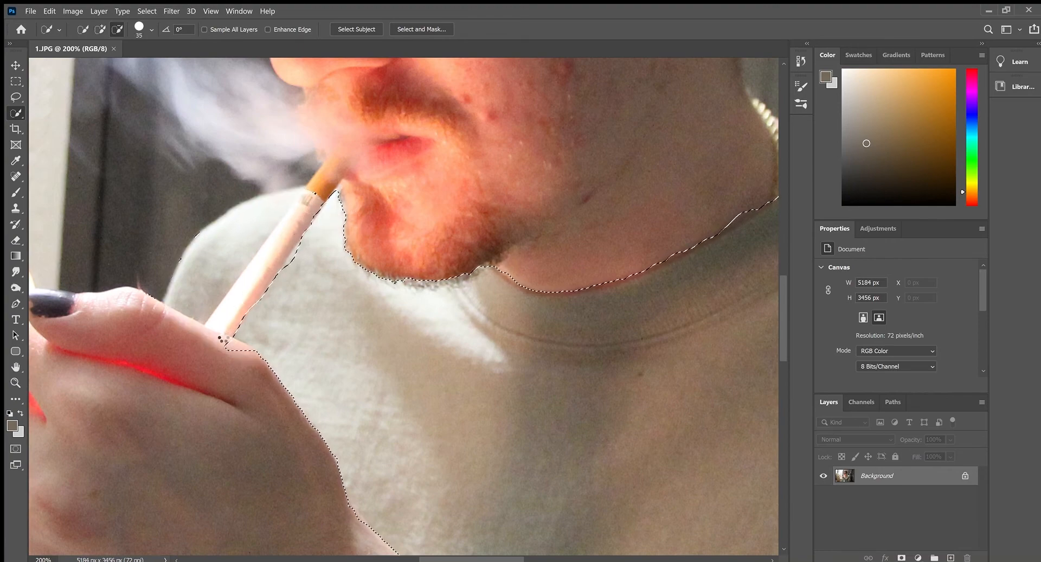
- Add the shoulder area behind the cigarette back to the selection and refine the edges beside the cigarette and thumb
mouse_move(226, 278)
left_mouse_down()
mouse_move(217, 266)
mouse_move(246, 235)
mouse_move(249, 249)
mouse_move(290, 257)
left_mouse_up()
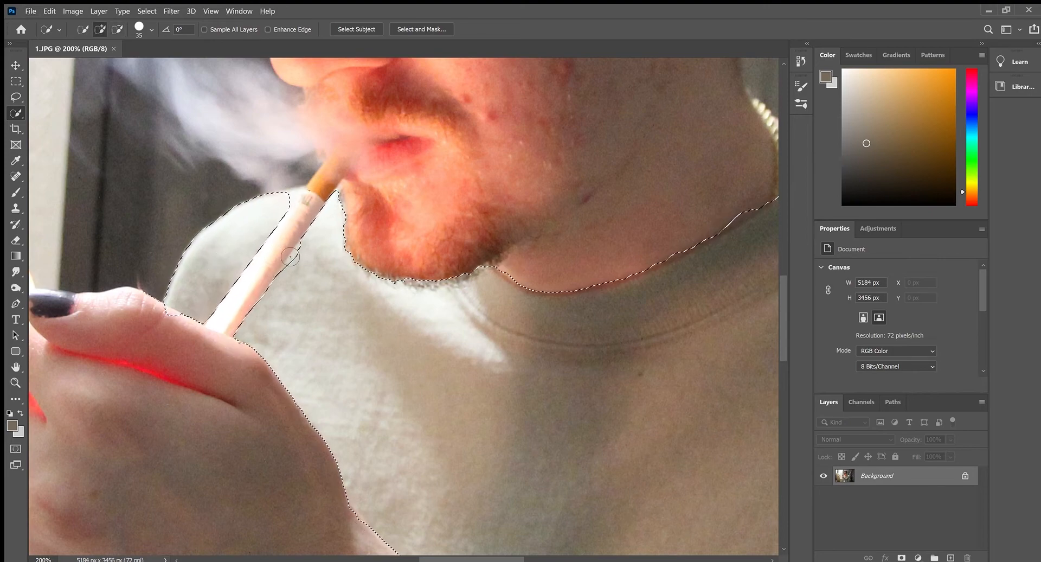
key("alt")
left_click(174, 325, "alt")
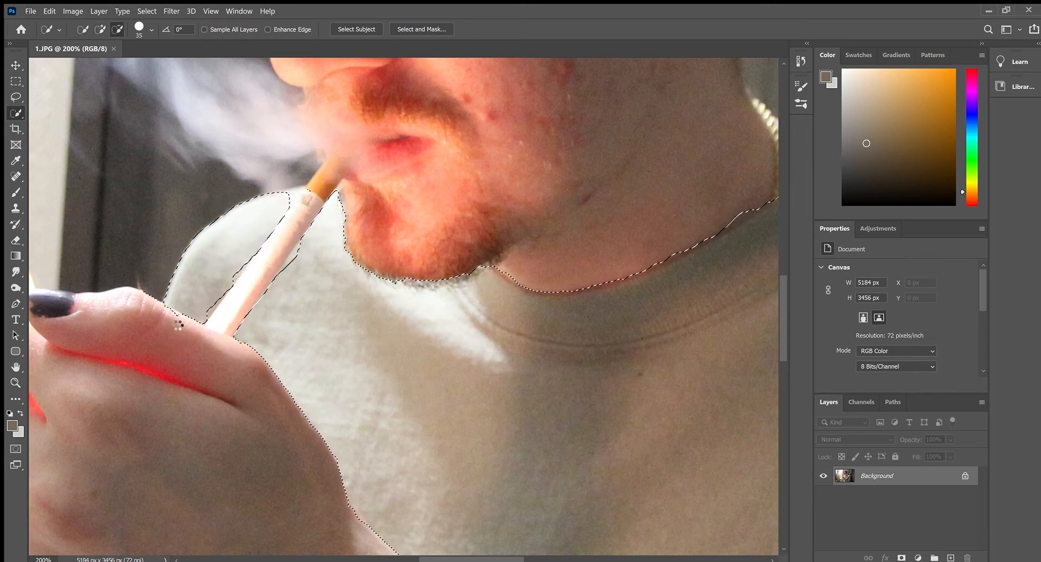
- Unlock the Background layer with the sweater selection kept active
key("ctrl+minus")
key("ctrl+minus")
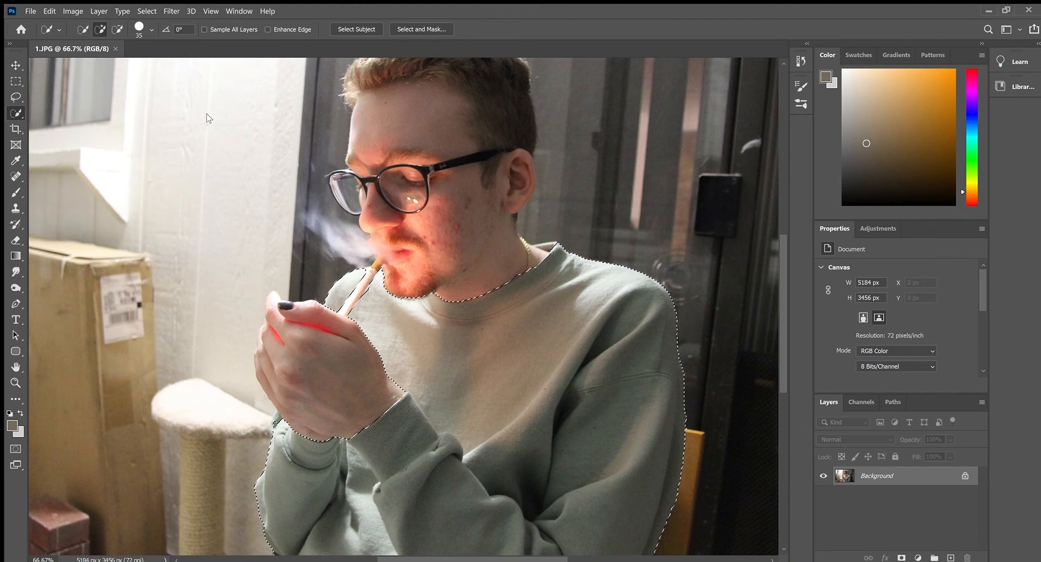
key("ctrl+minus")
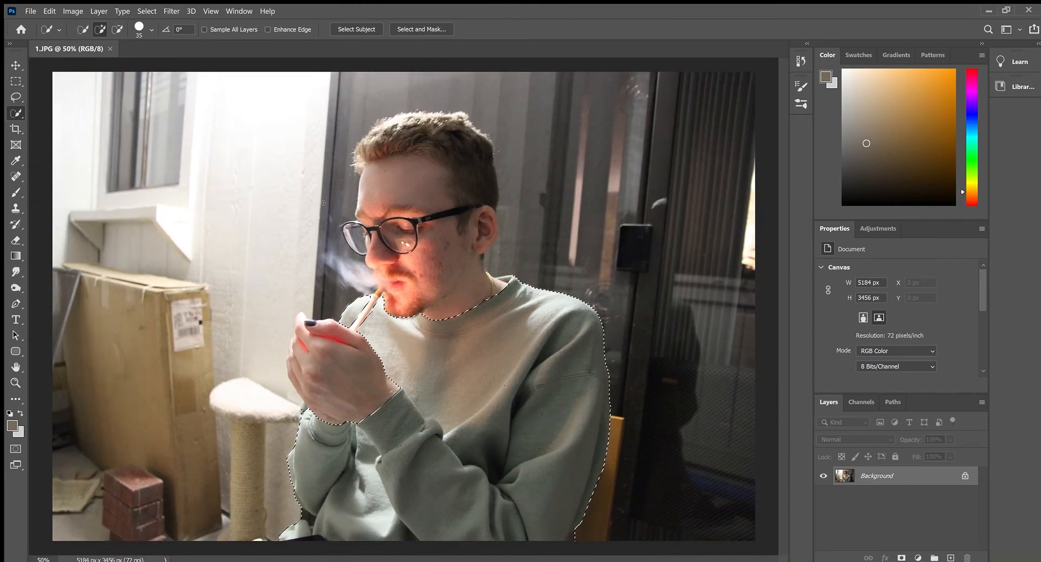
left_click(966, 475)
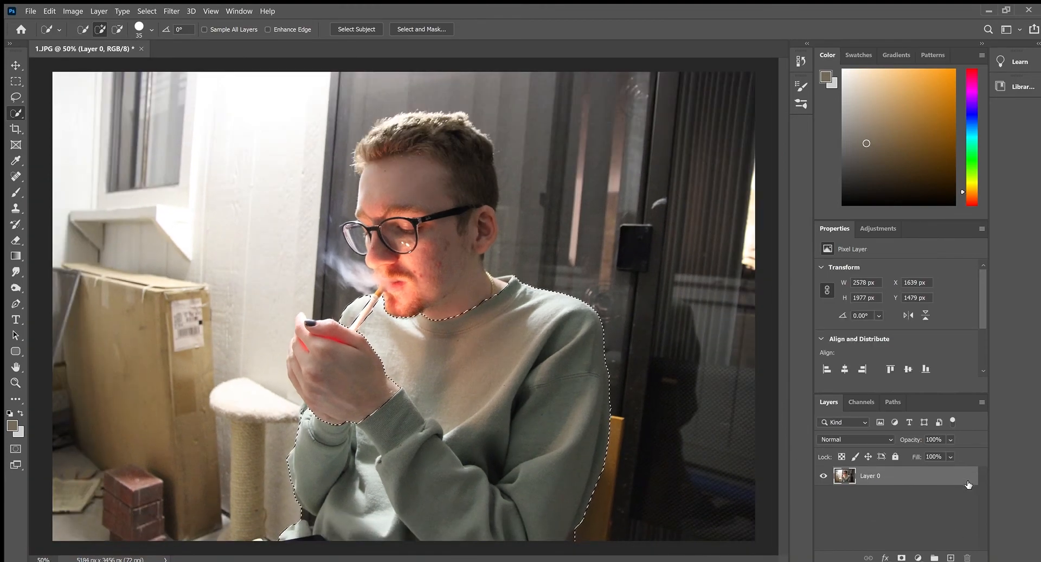
- Recolor the selected sweater to blue-grey with a teal chest using Hue/Saturation, and clear the selection
left_click(16, 65)
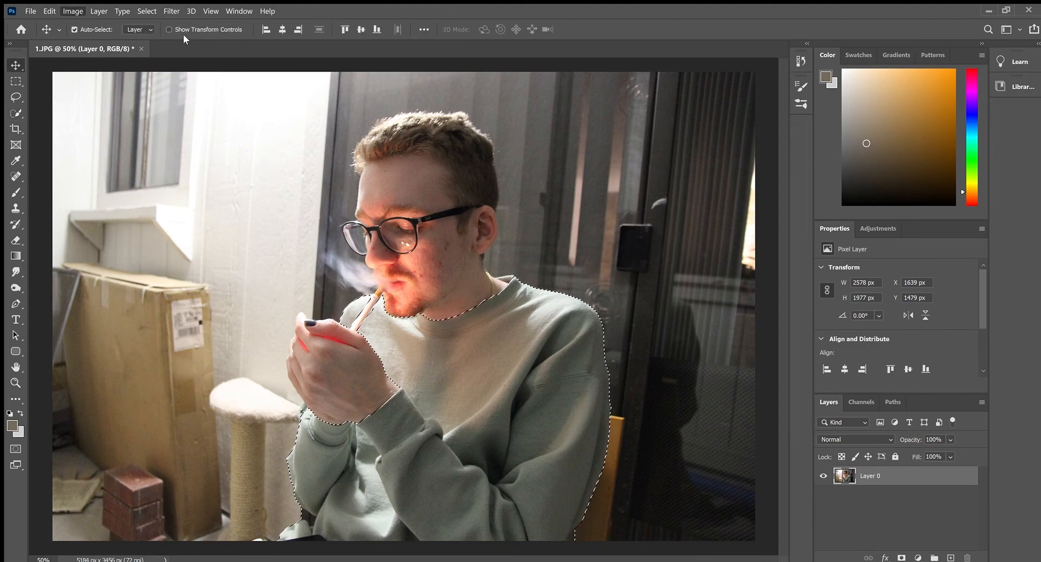
key("i")
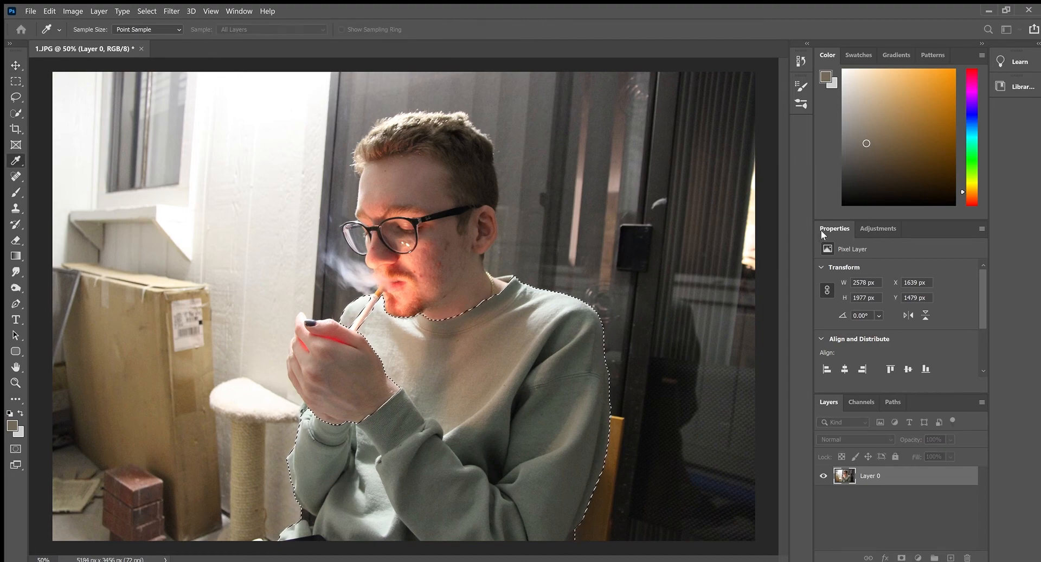
left_click_drag(821, 230, 840, 232)
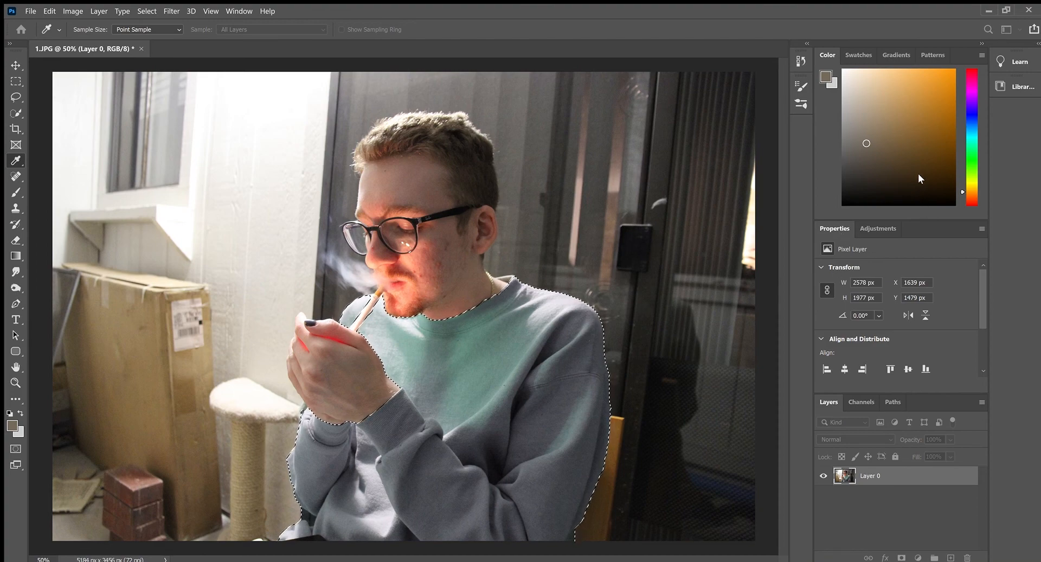
key("ctrl+u")
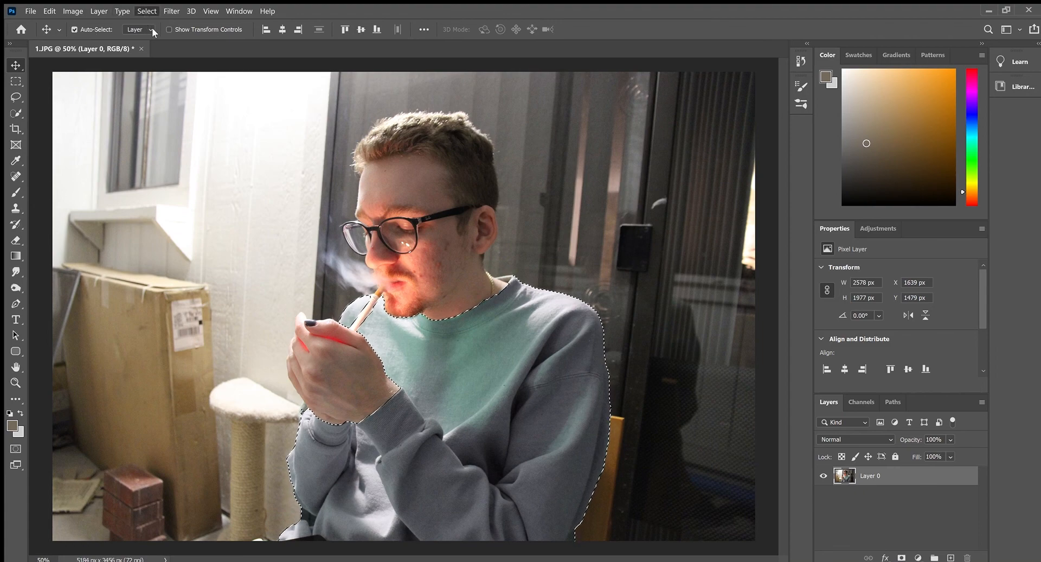
key("ctrl+d")
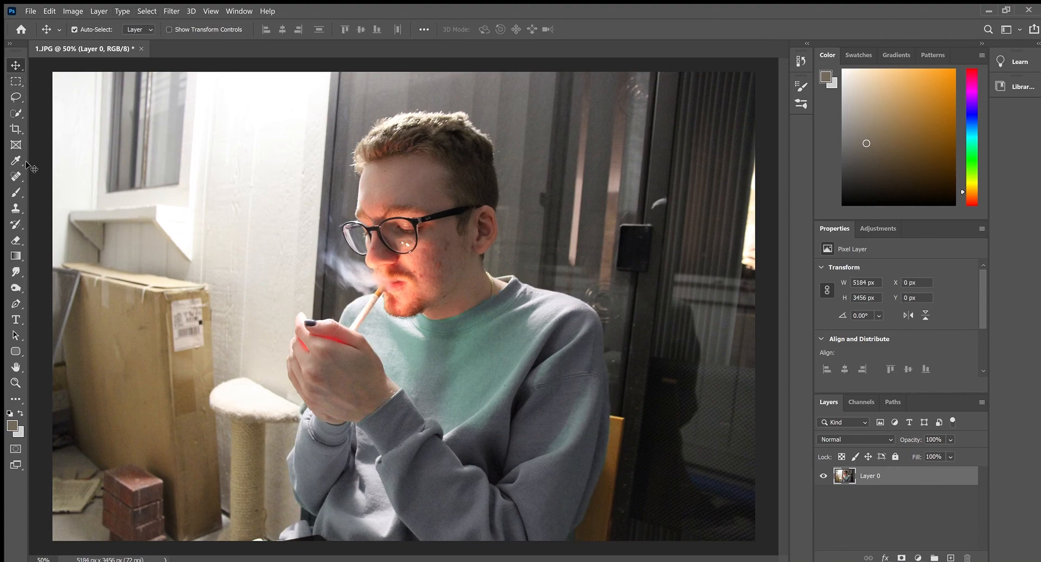
- Crop the photo around the man to a 4 × 6 in portrait format at 300 px/in
left_click(16, 128)
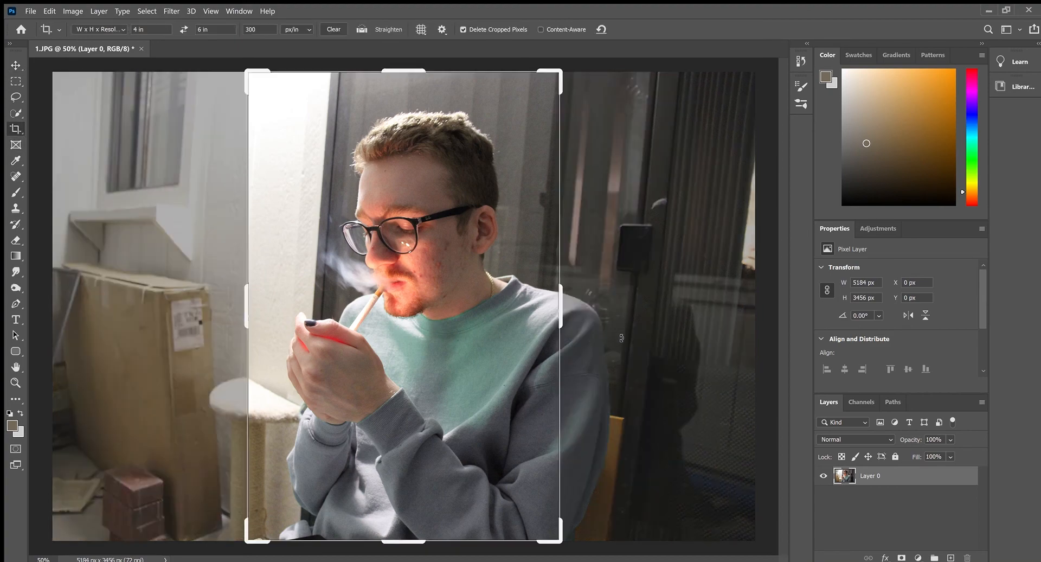
left_click(639, 348)
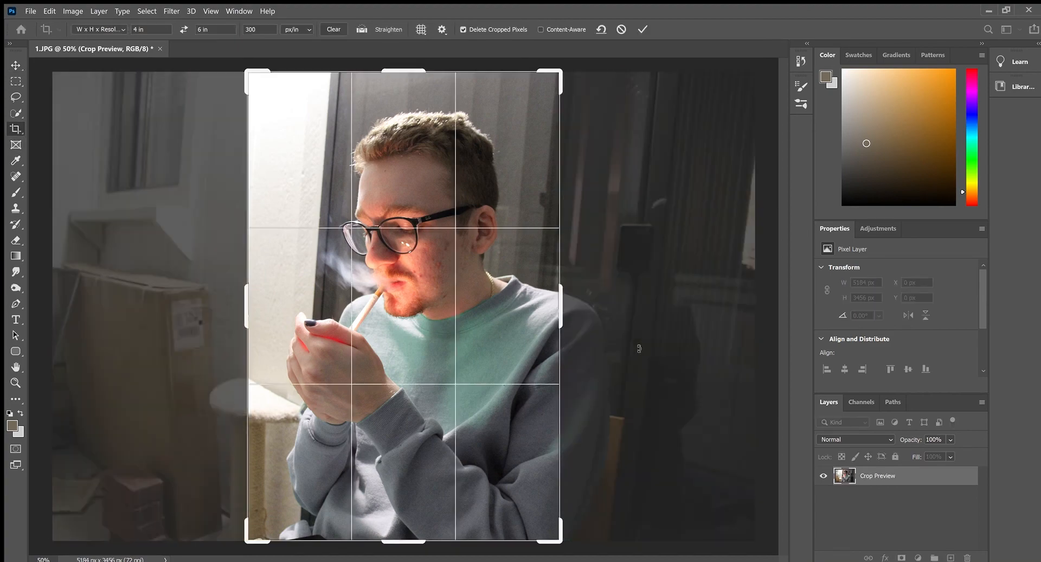
key("Return")
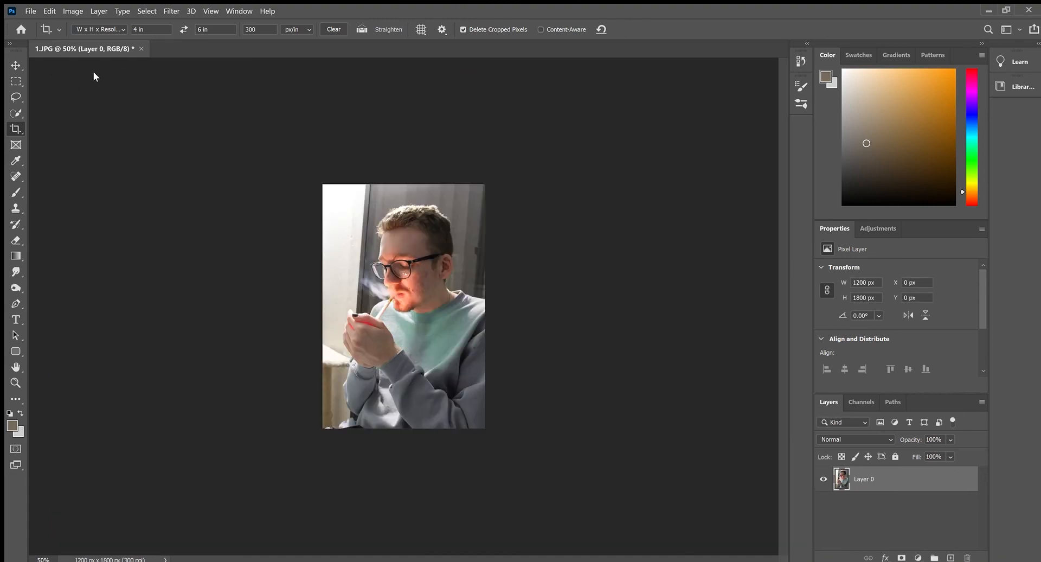
left_click(16, 65)
key("ctrl+1")
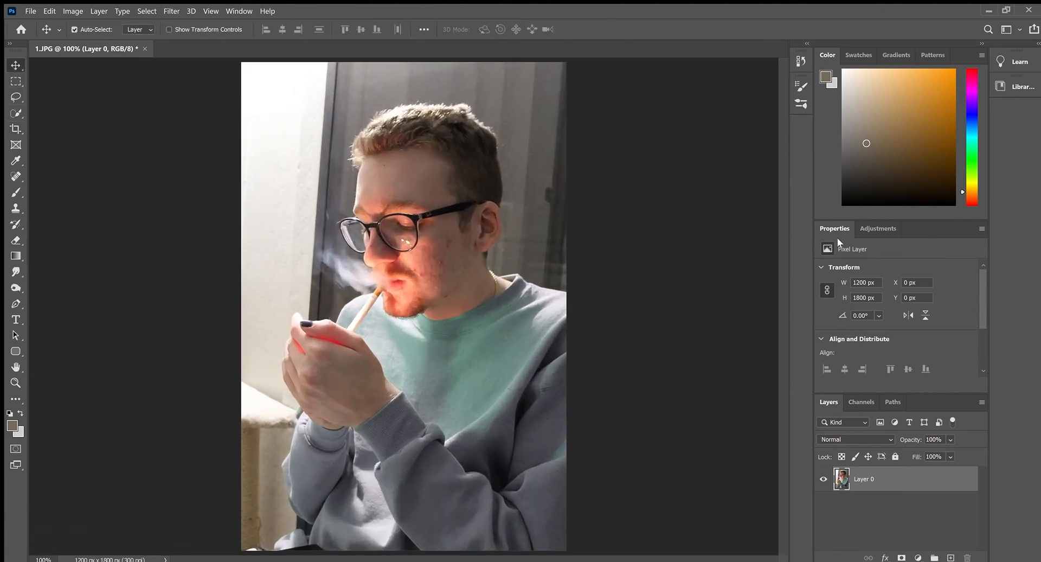
- Add a Levels adjustment layer above the photo with the black input level at 14, and reselect the photo layer
double_click(868, 228)
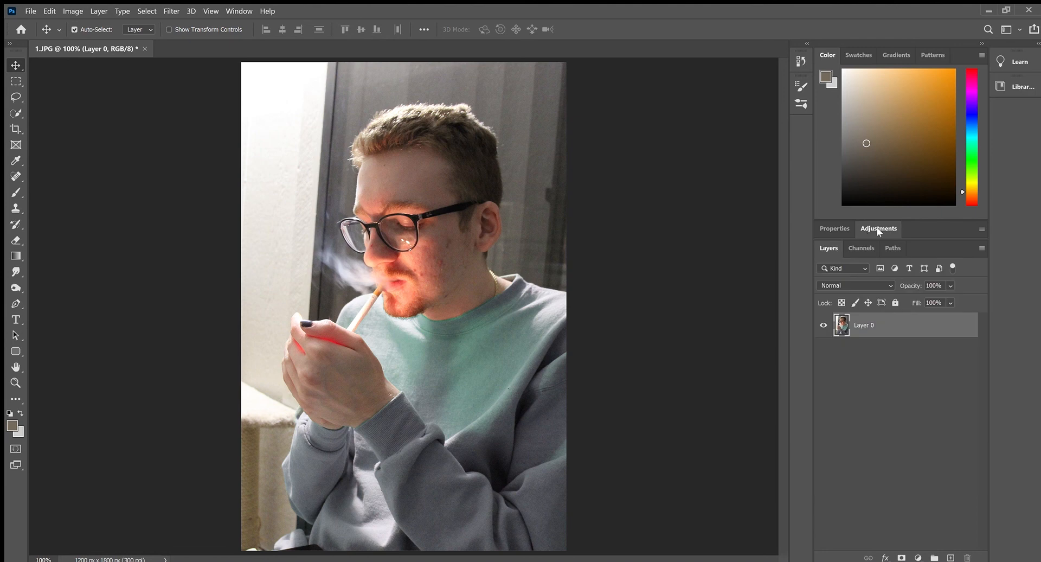
left_click(866, 229)
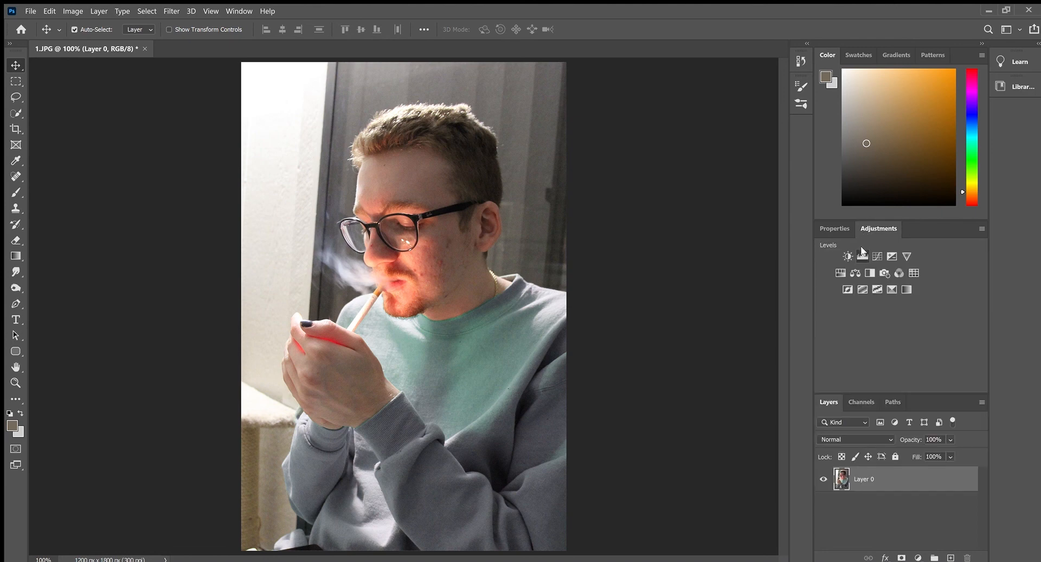
left_click(860, 246)
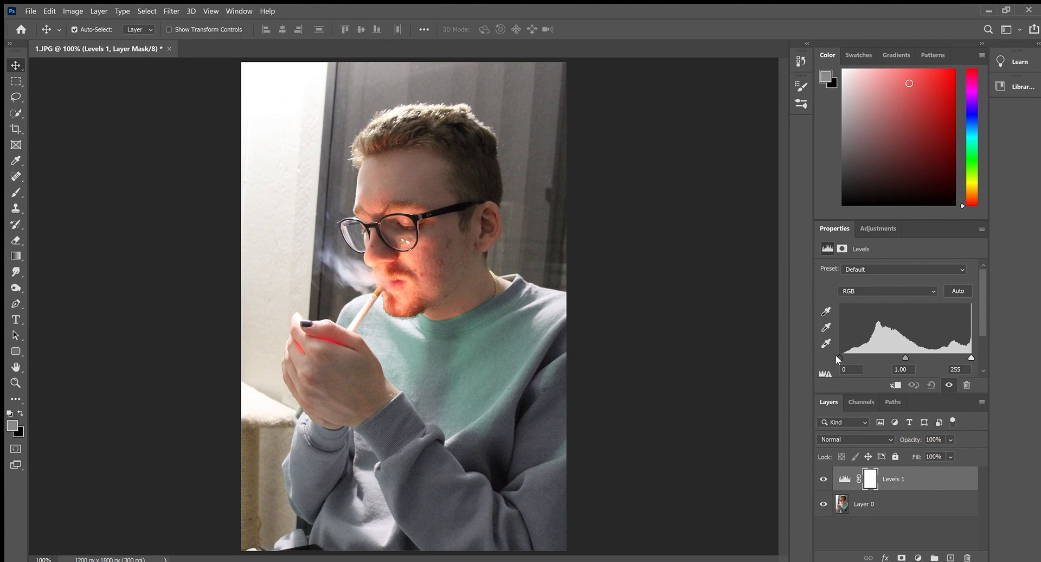
left_click_drag(837, 356, 840, 358)
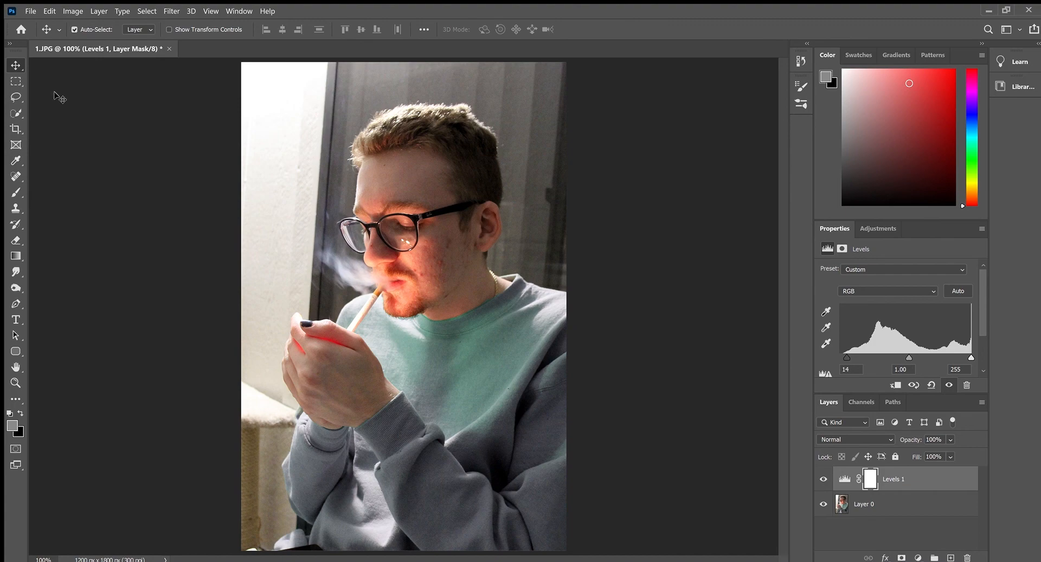
left_click(910, 507)
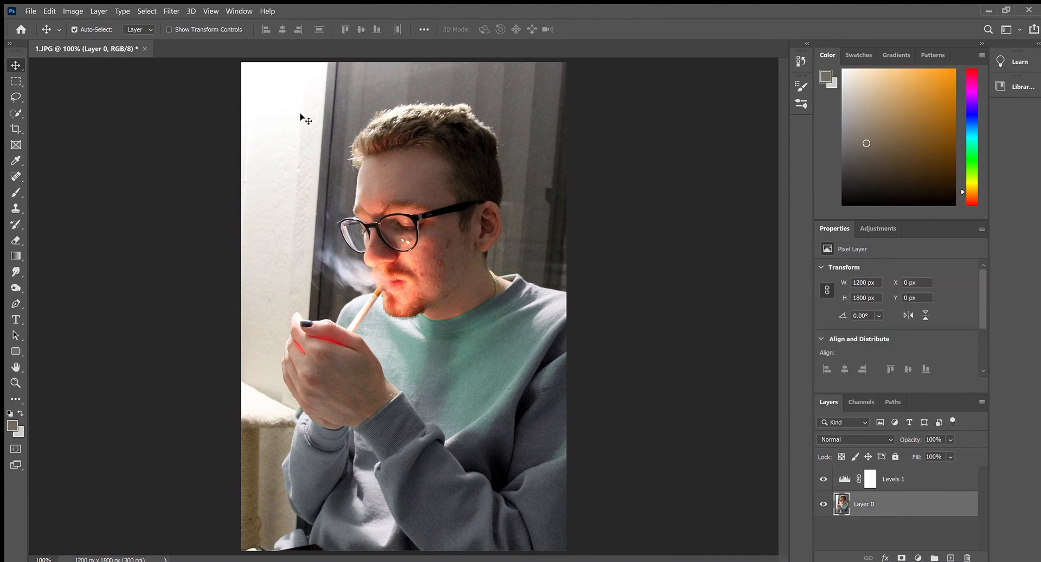